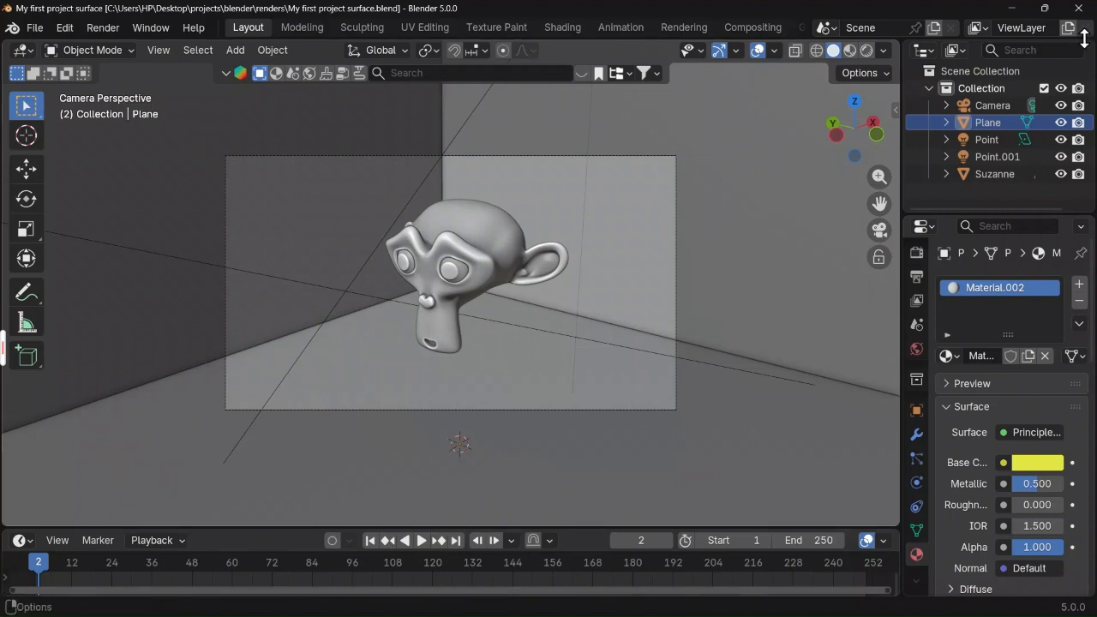
Step: Select the camera object and set the current frame to 1
left_click(991, 126)
left_click(991, 109)
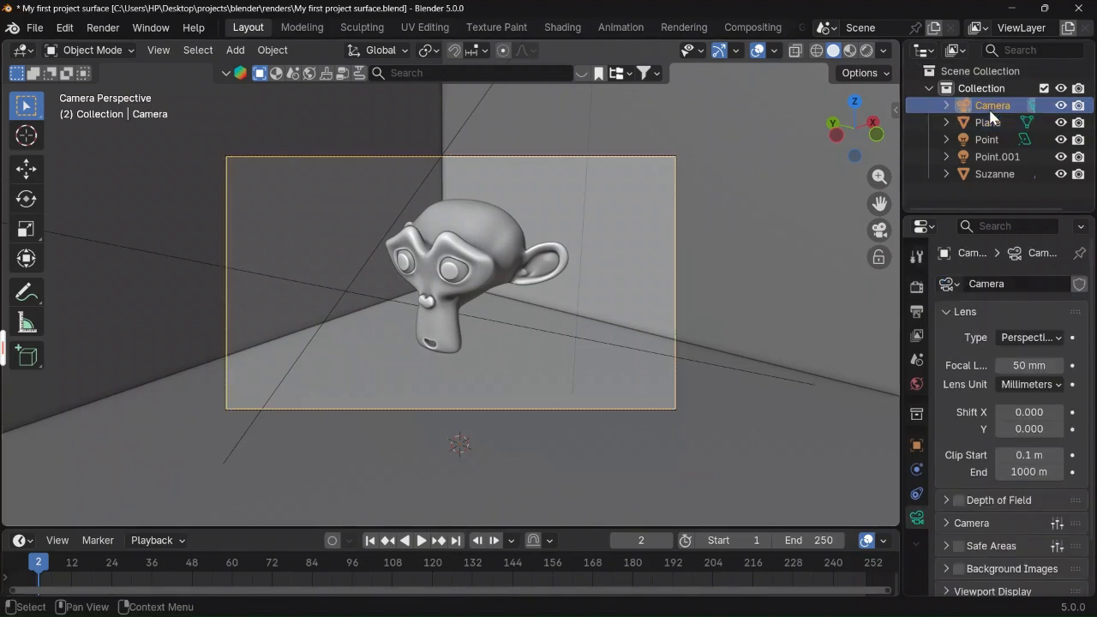
left_click(474, 228)
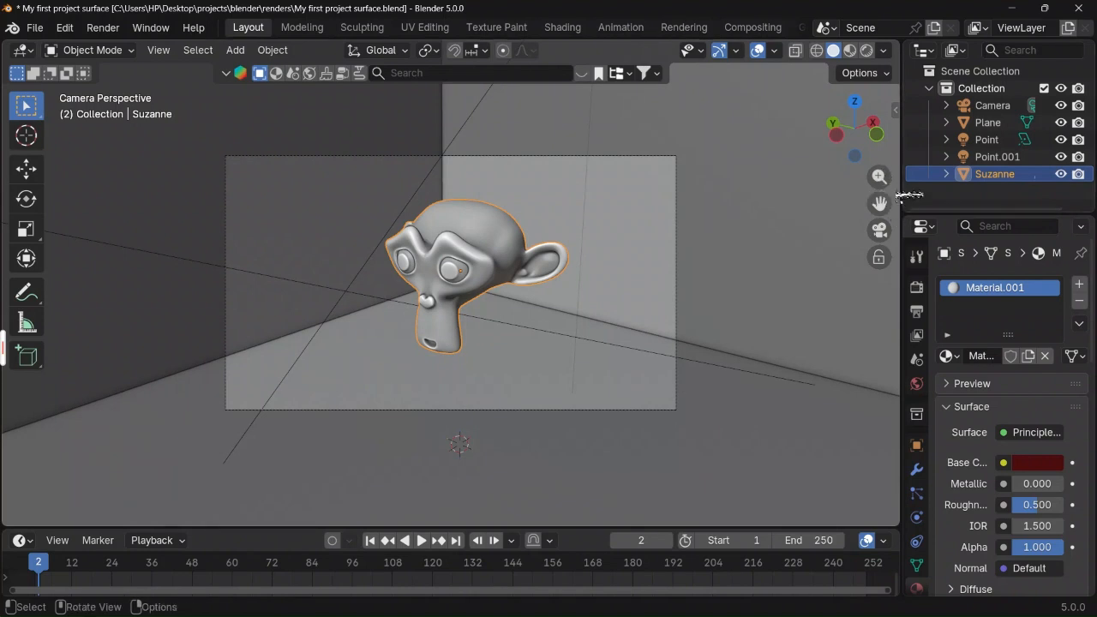
left_click(992, 105)
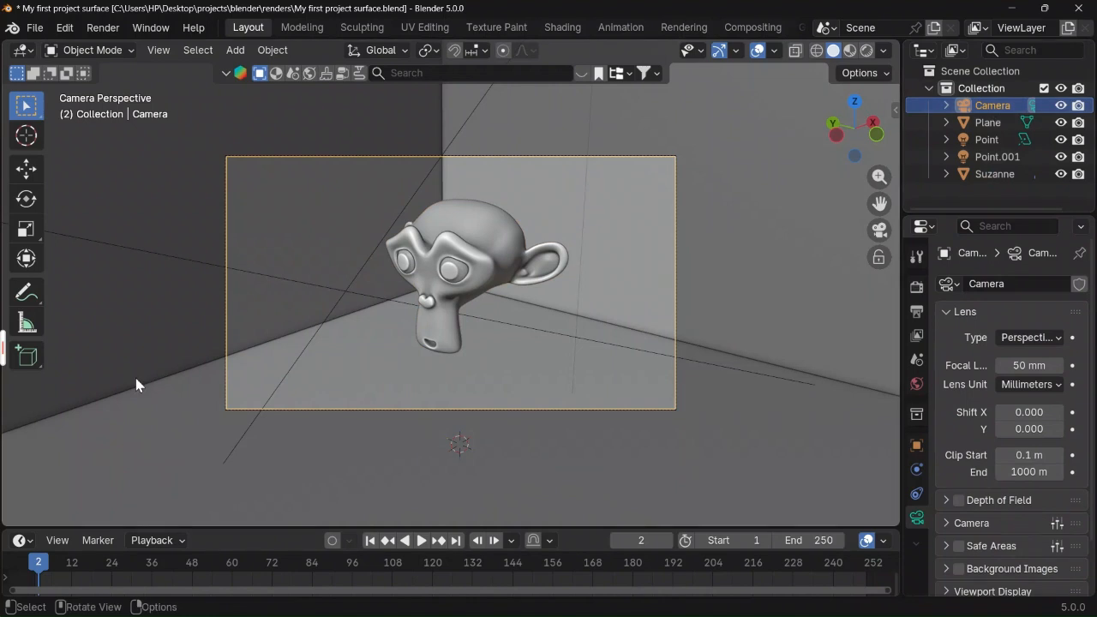
left_click(37, 568)
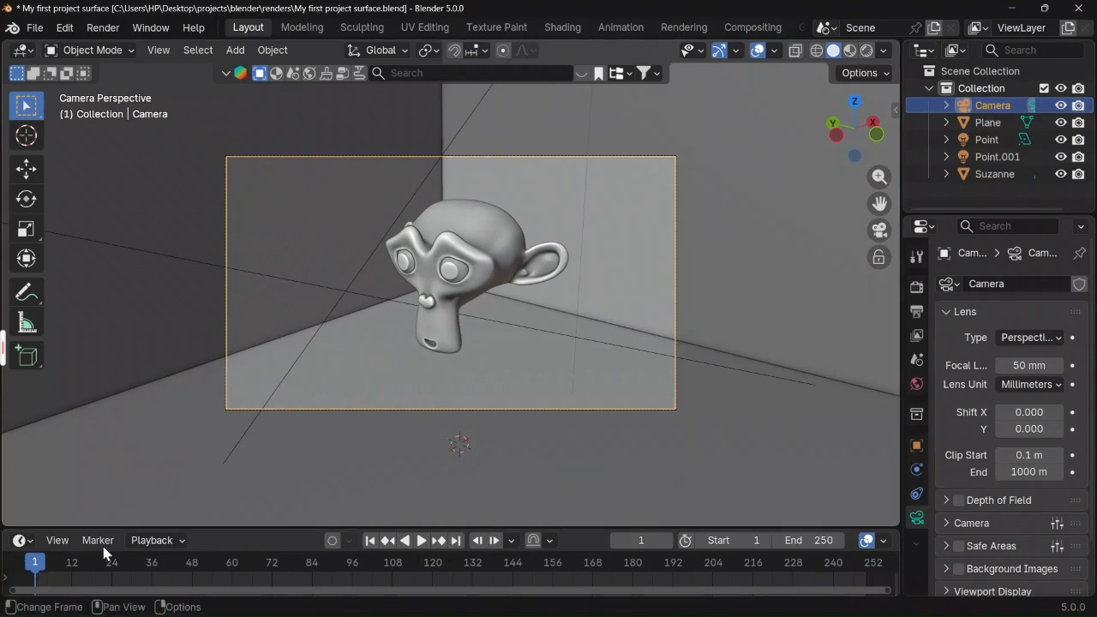
Step: Enlarge the timeline's height and widen the 3D viewport by shrinking the outliner and properties area
left_click_drag(197, 527, 197, 463)
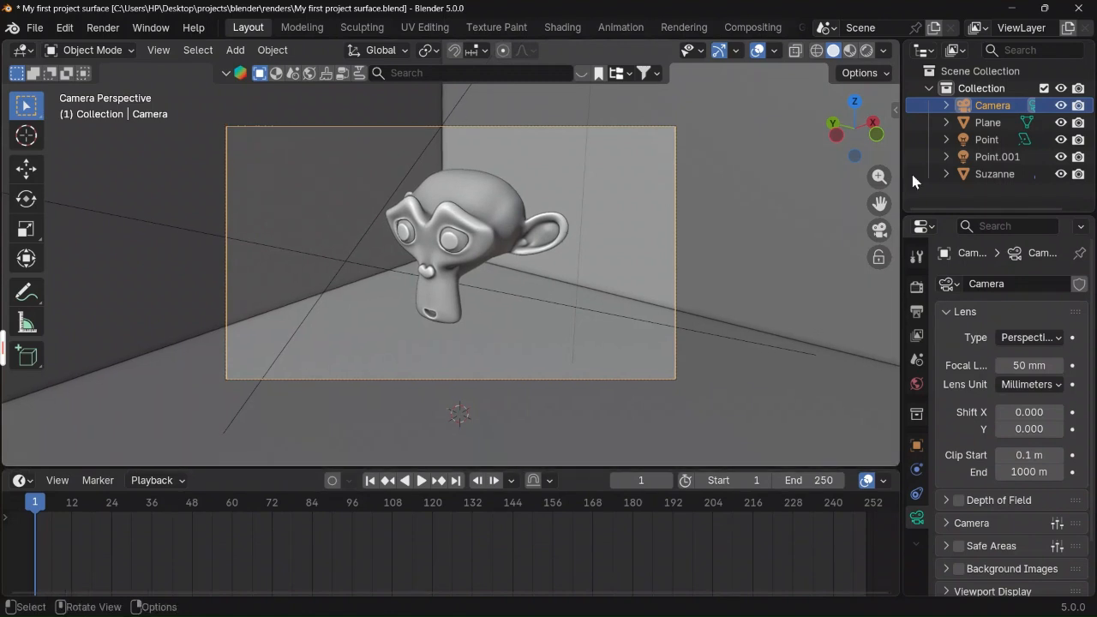
left_click_drag(904, 171, 1094, 202)
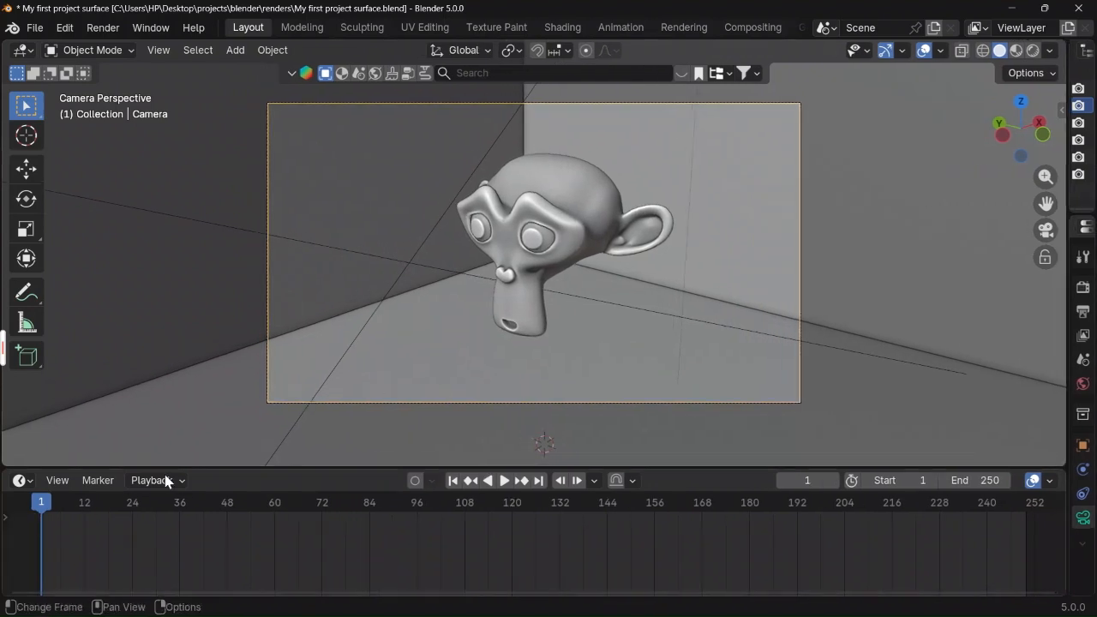
left_click_drag(210, 467, 205, 432)
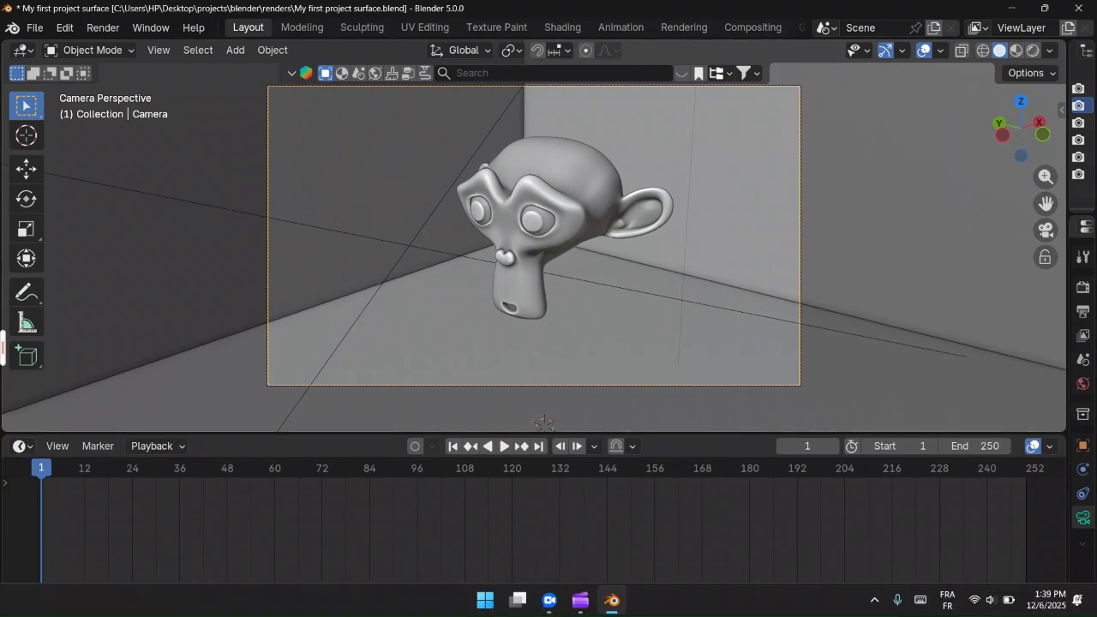
Step: Orbit the view-locked camera to look down on the monkey head from its side and insert a camera keyframe at frame 1
key("ctrl+space")
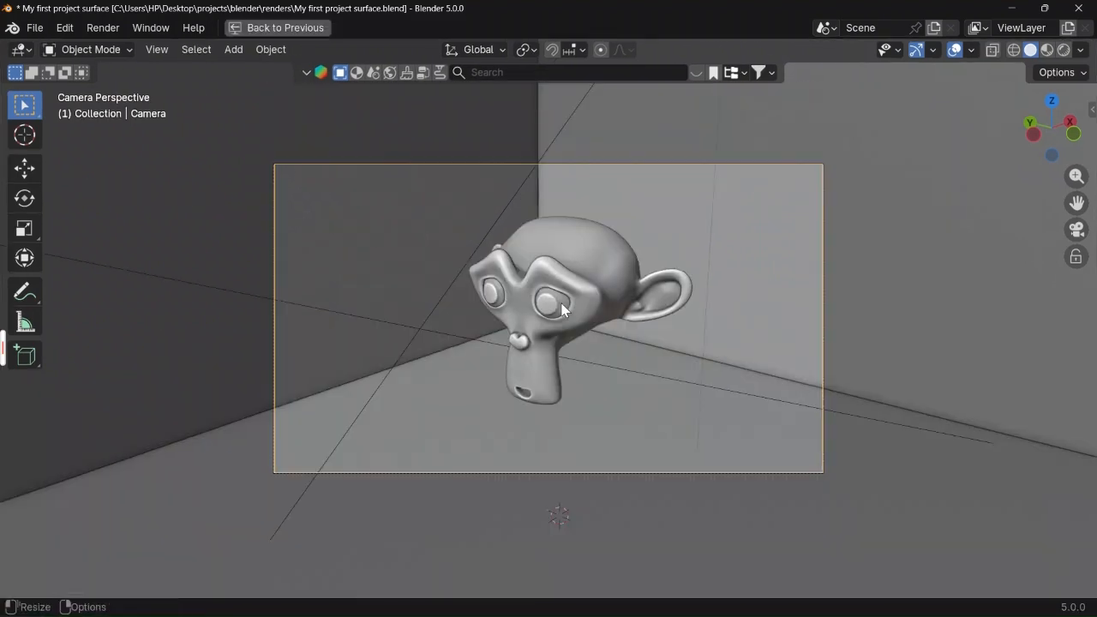
key("ctrl+space")
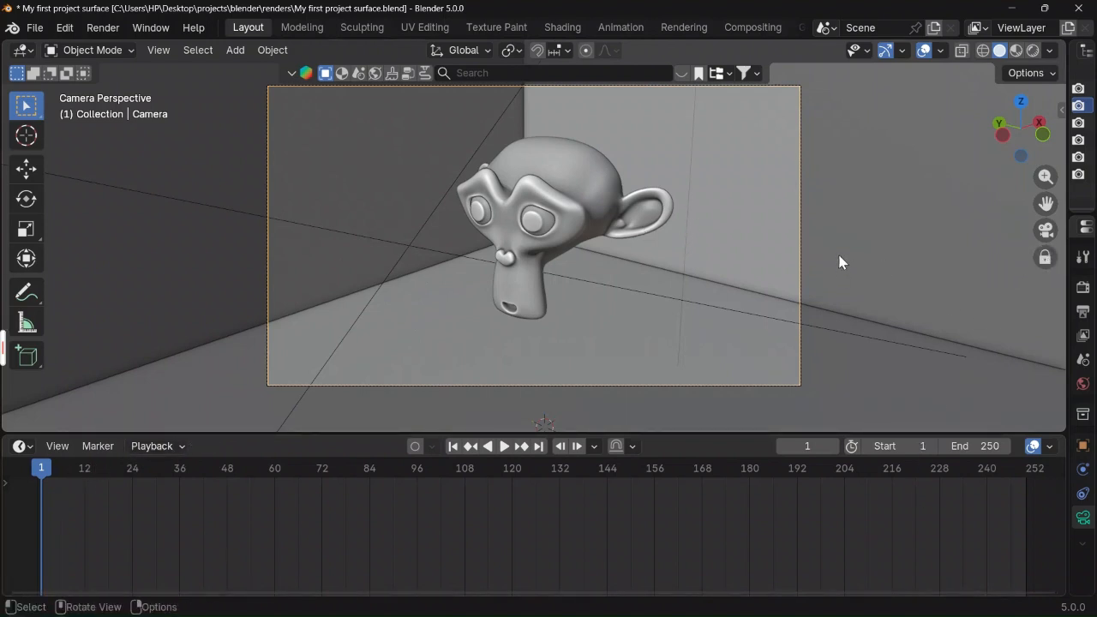
middle_click_drag(840, 262, 715, 302)
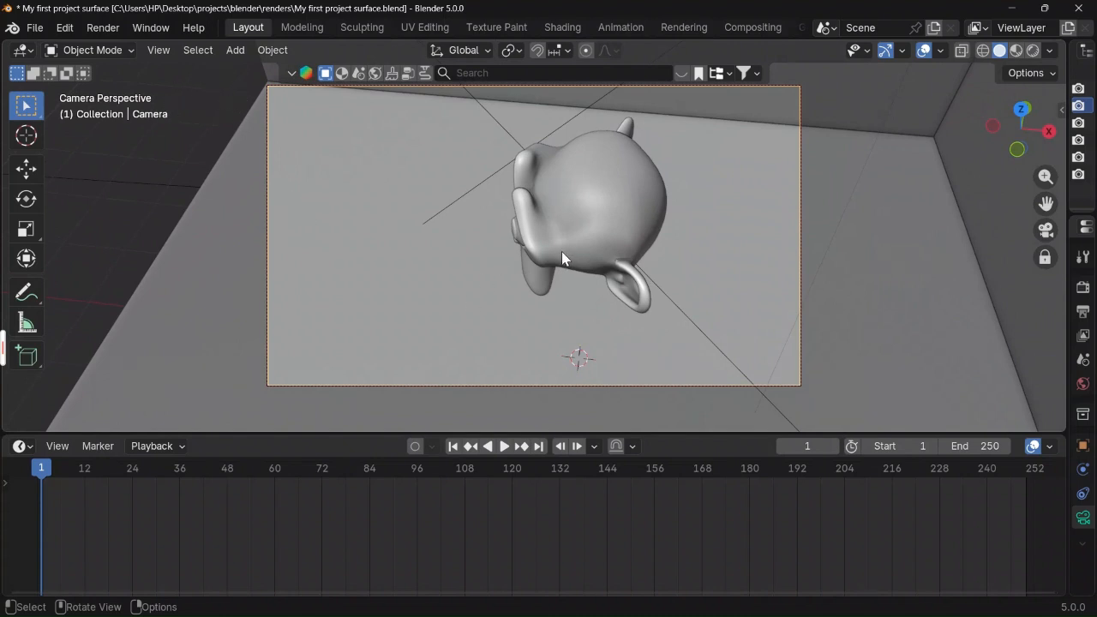
key("i")
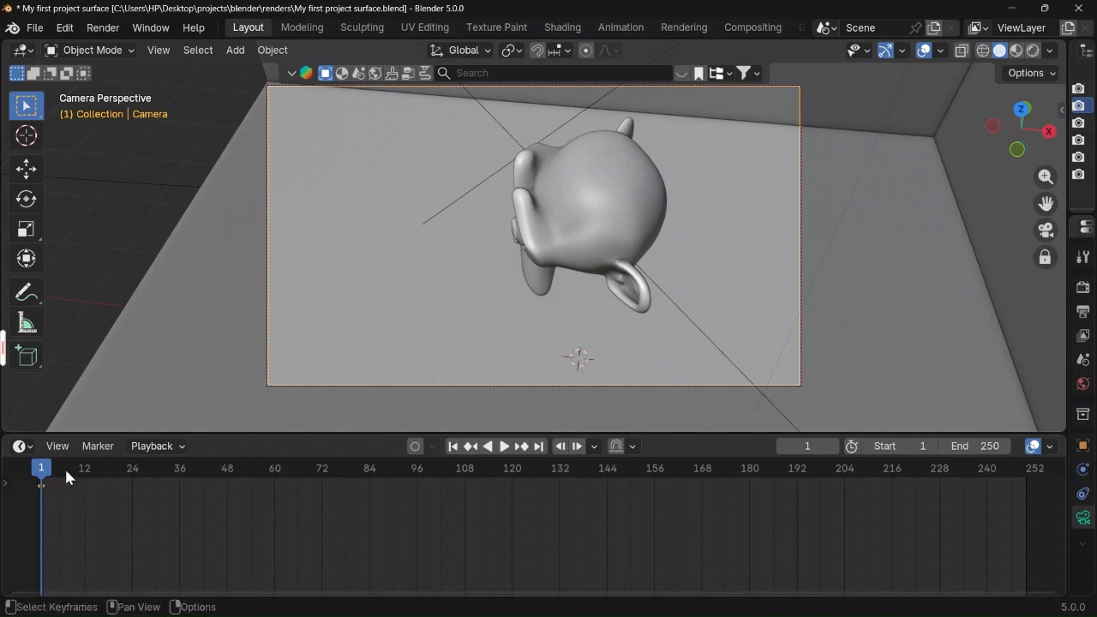
Step: At frame 120, orbit the camera around to a low view of the monkey's face
left_click_drag(65, 466, 133, 474)
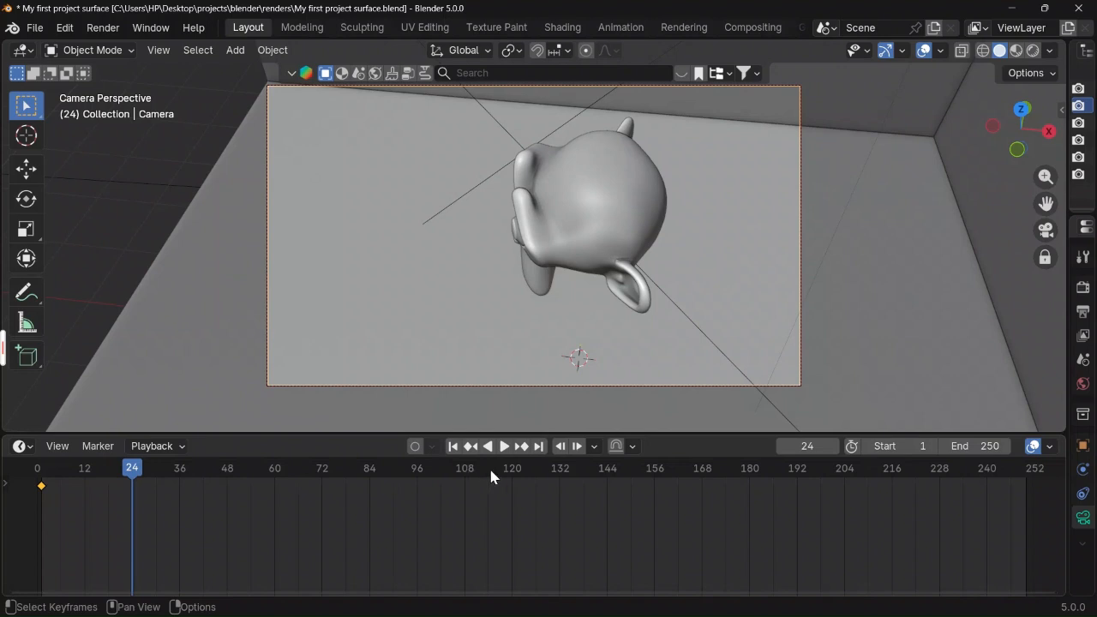
left_click(512, 478)
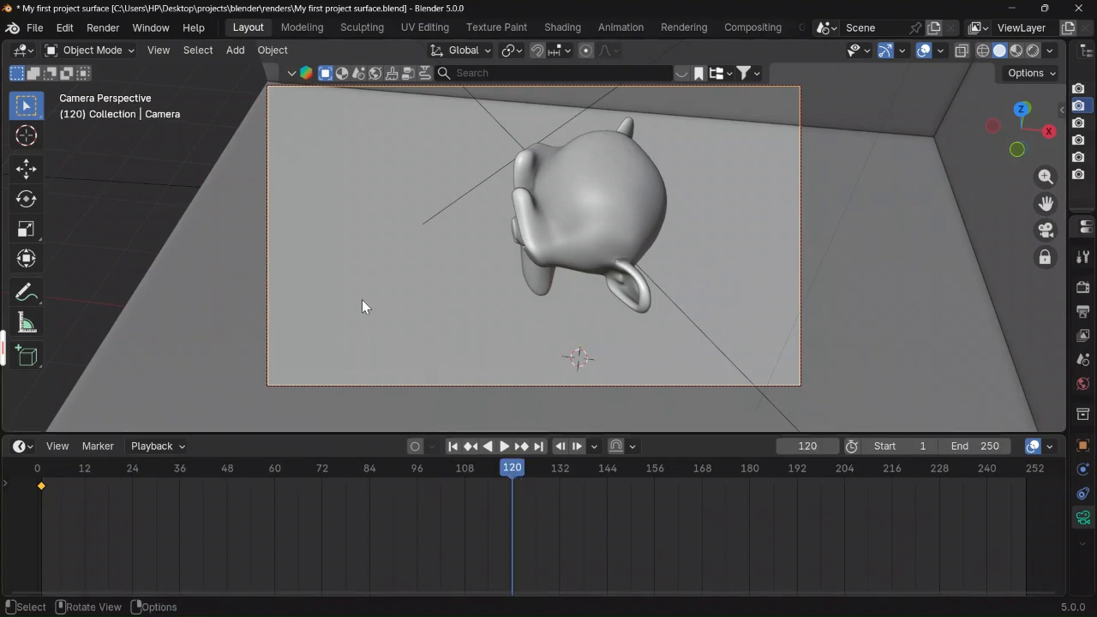
middle_click_drag(363, 306, 676, 215)
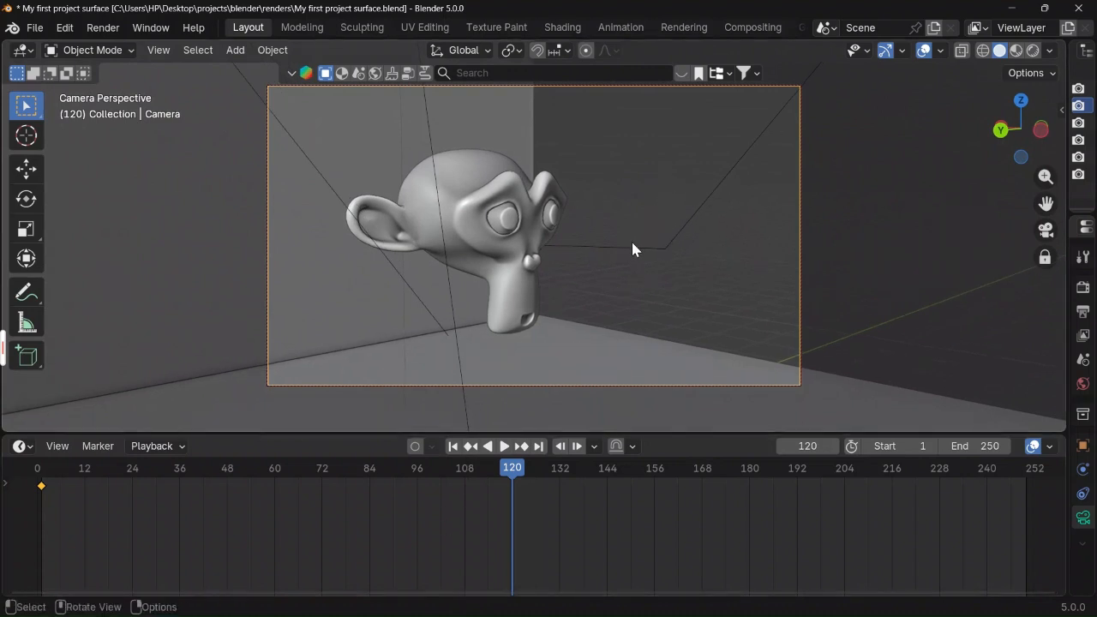
middle_click_drag(654, 259, 589, 266)
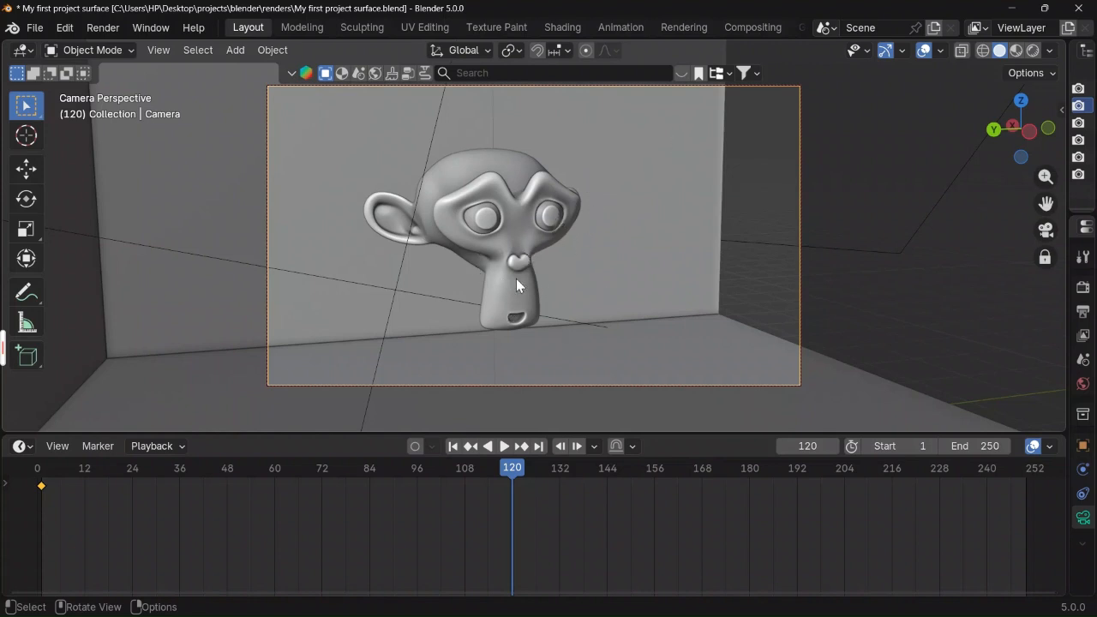
middle_click_drag(516, 279, 518, 279)
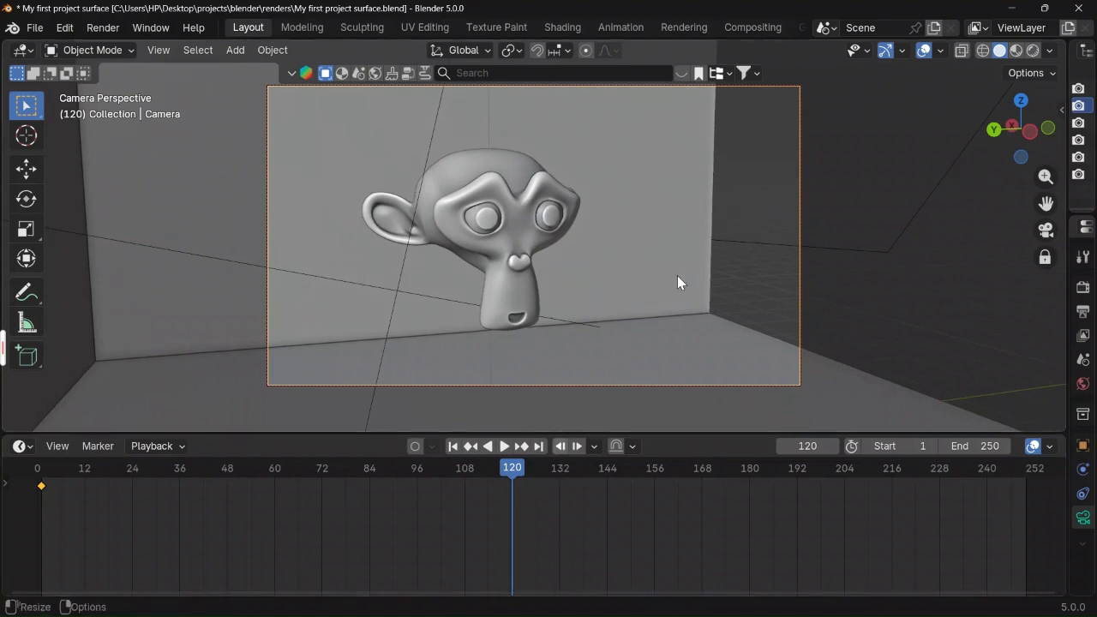
Step: Add a single loop cut across the plane's floor and back wall, slid toward the open side edge with a factor of 0.889
left_click(707, 340)
key("Tab")
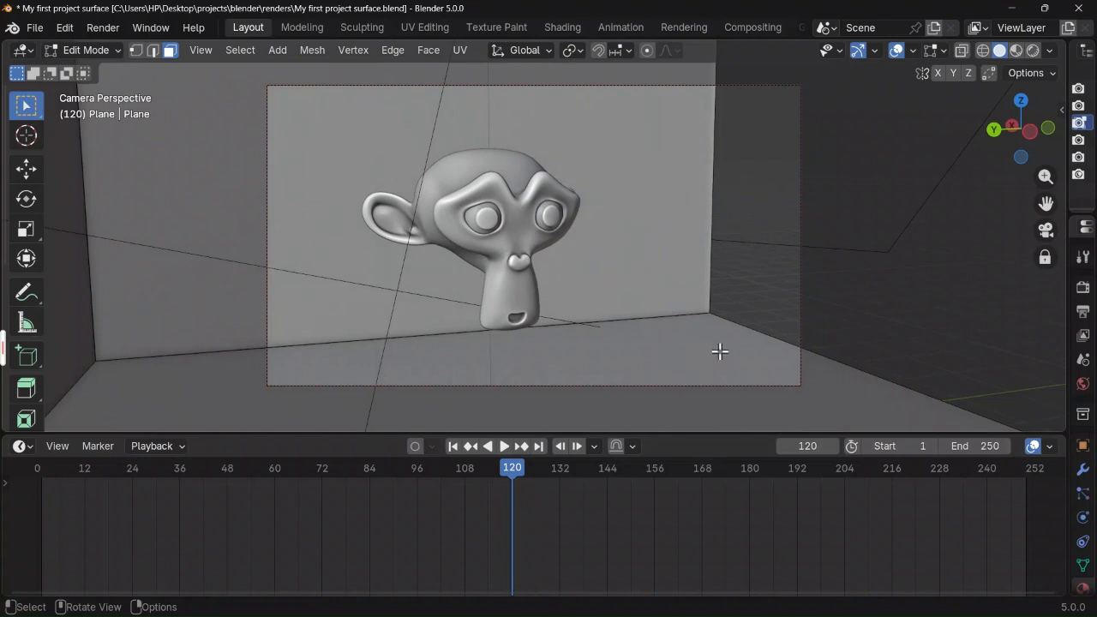
key("ctrl+r")
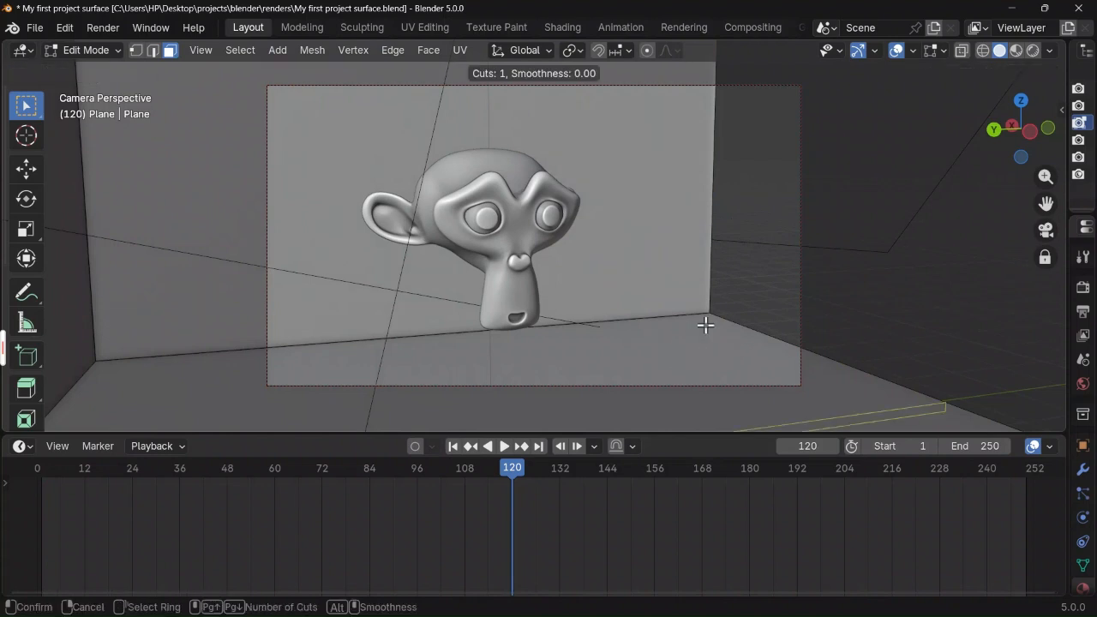
left_click(657, 297)
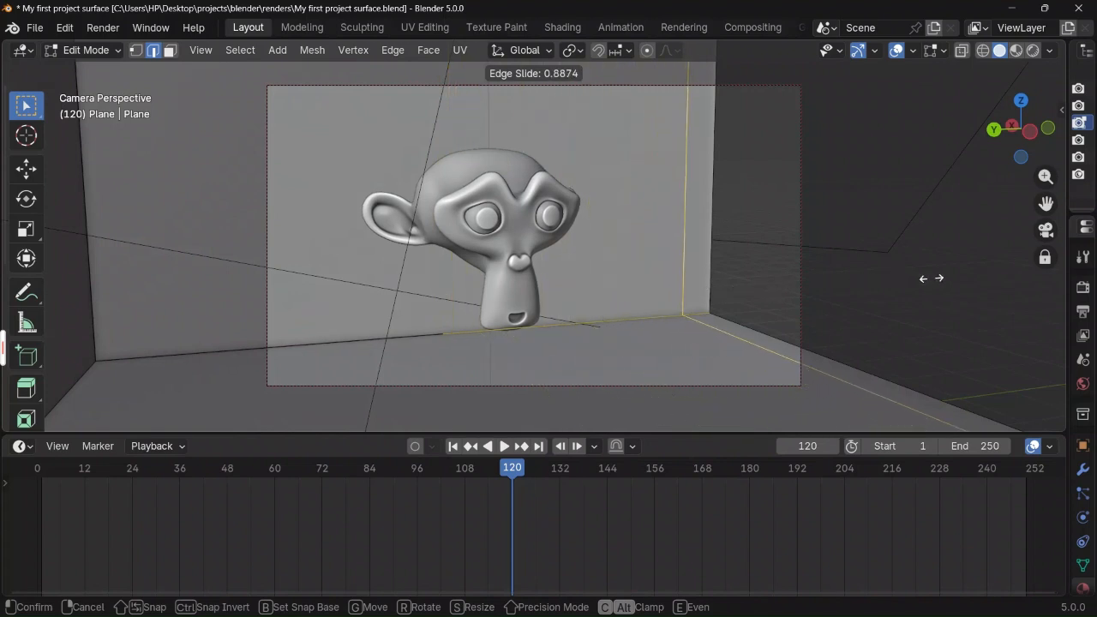
left_click(932, 278)
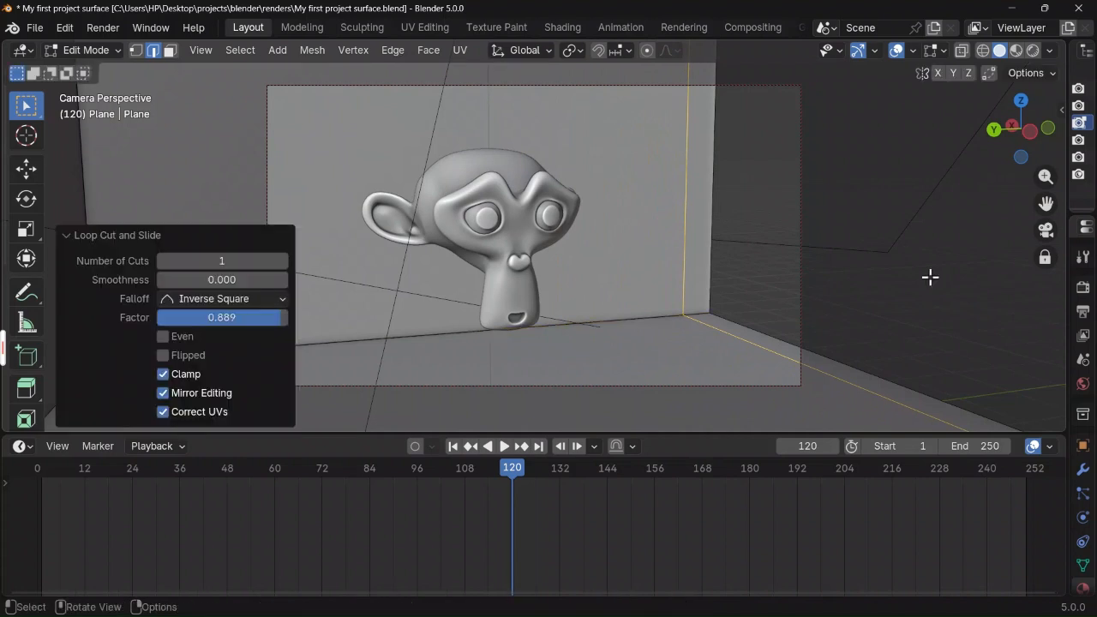
Step: Extrude the narrow floor face beside the new loop cut upward into a side wall that closes the room's open side
left_click(170, 50)
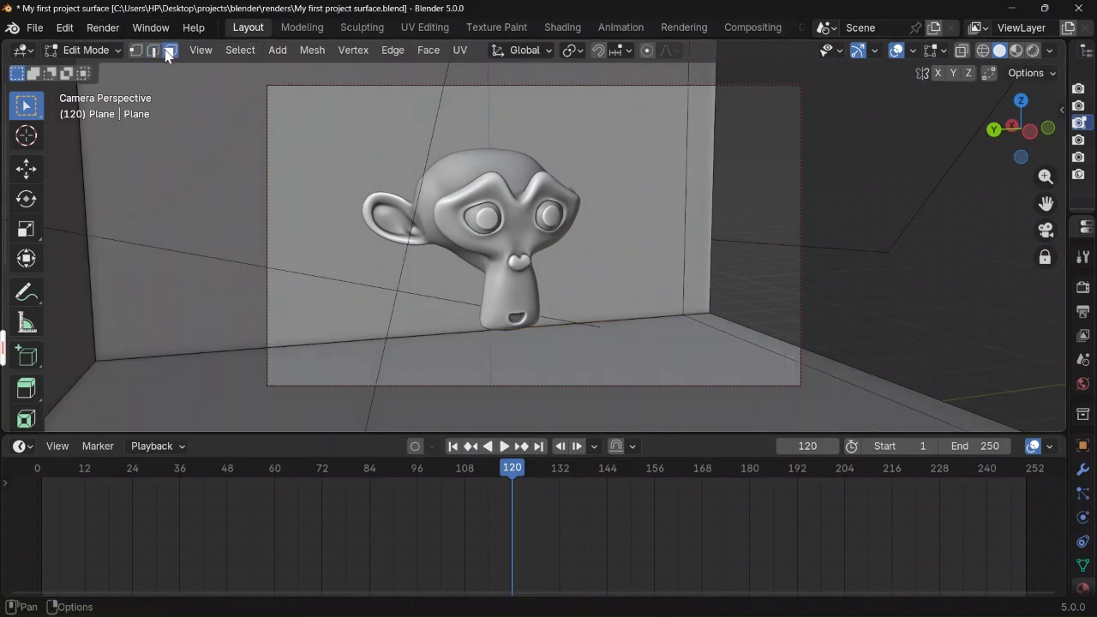
left_click(708, 315)
key("e")
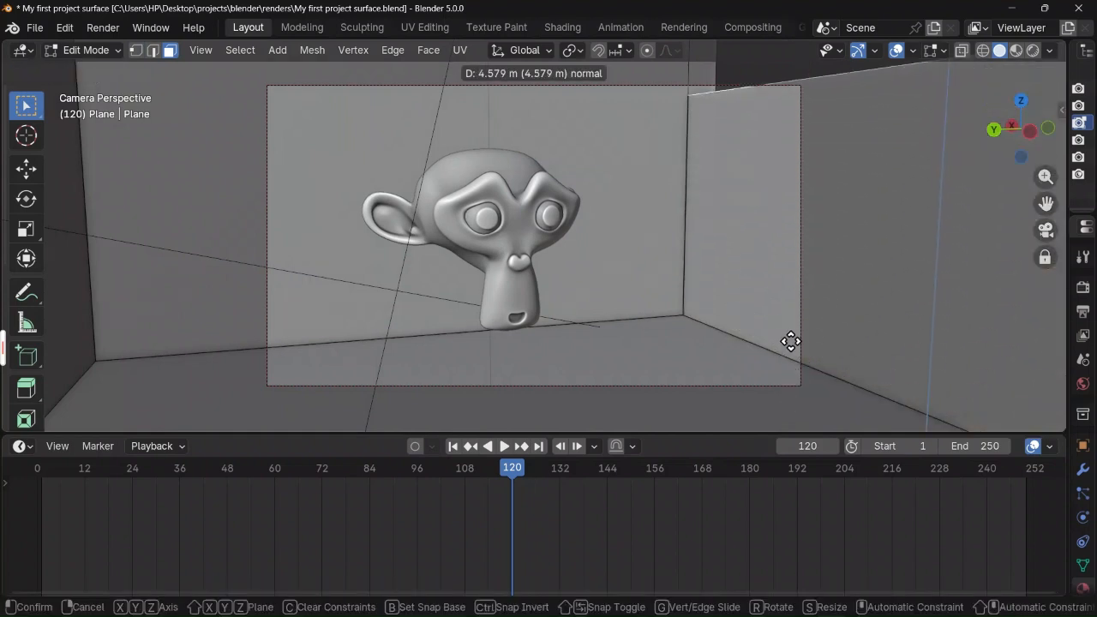
left_click(777, 260)
key("Tab")
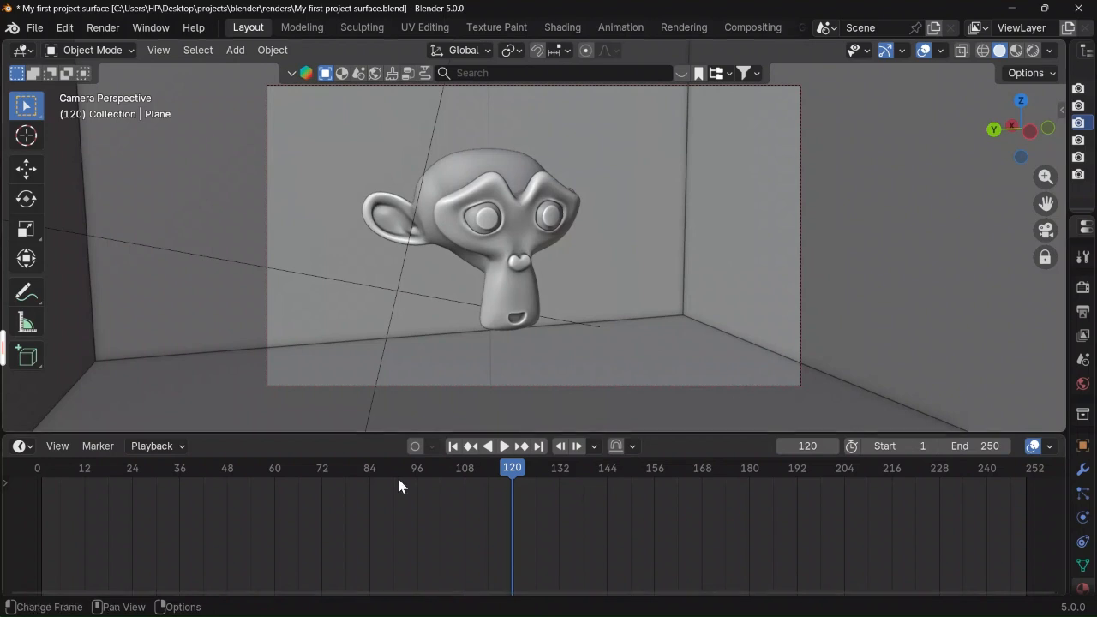
Step: Widen the outliner area, reselect the camera and insert a camera keyframe at frame 120
left_click_drag(1069, 104, 962, 102)
left_click(1012, 105)
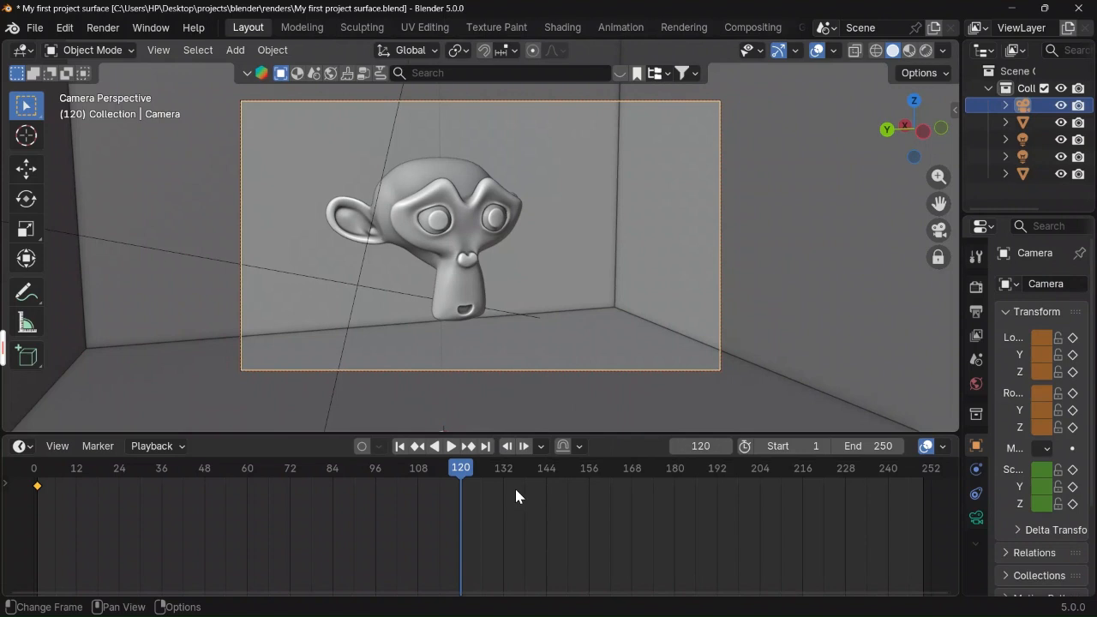
key("i")
key("Return")
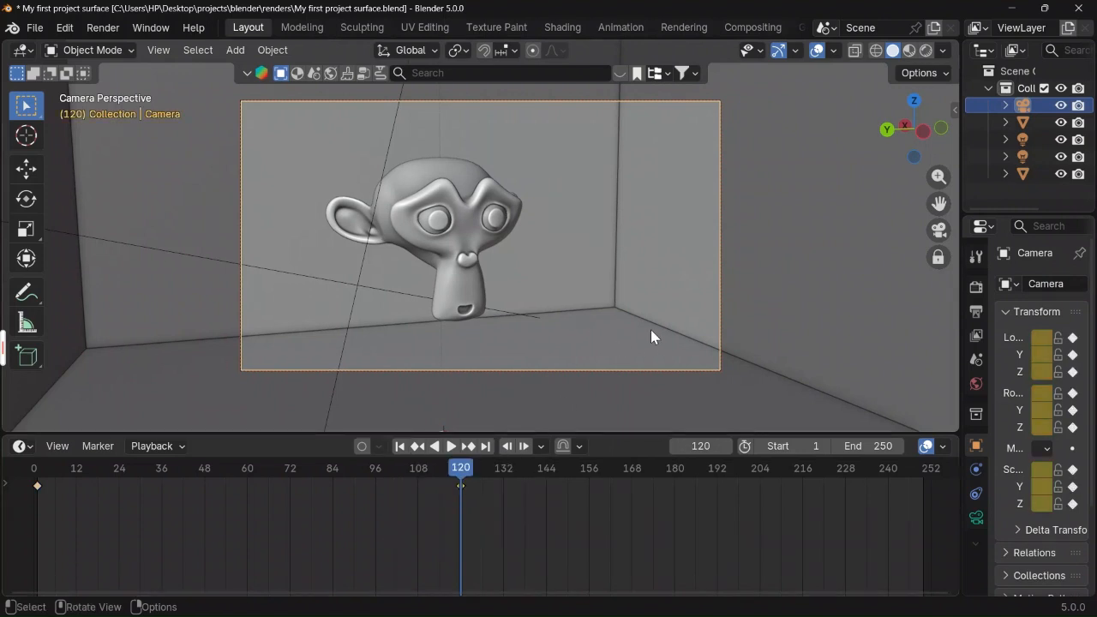
Step: Play the camera animation from frame 1 and again from frame 120 to check the motion between the keyframes
left_click(38, 477)
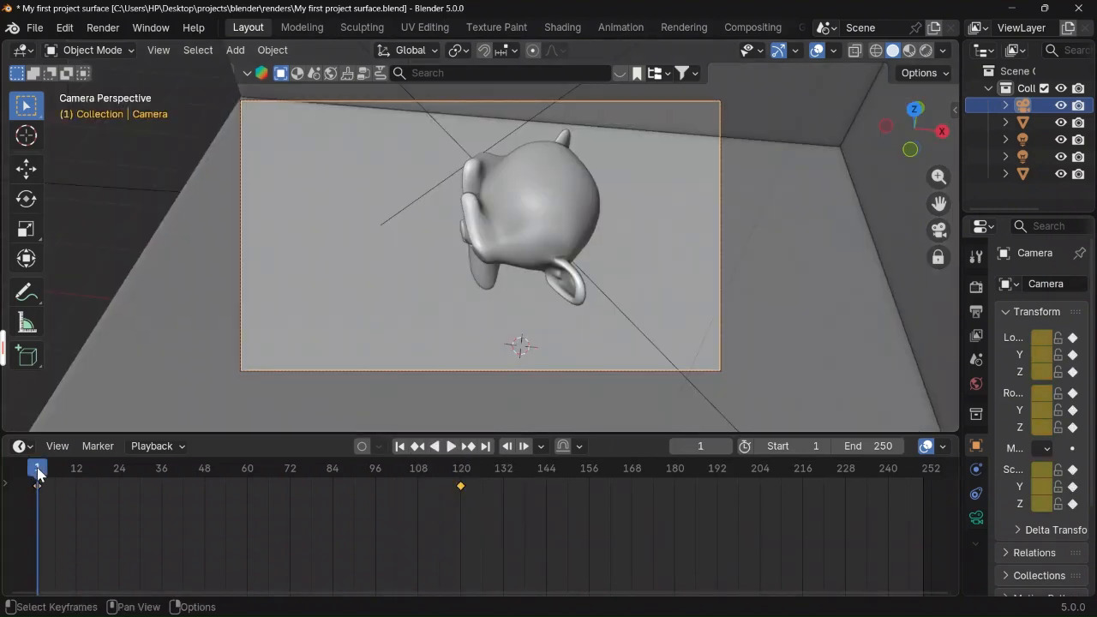
key("space")
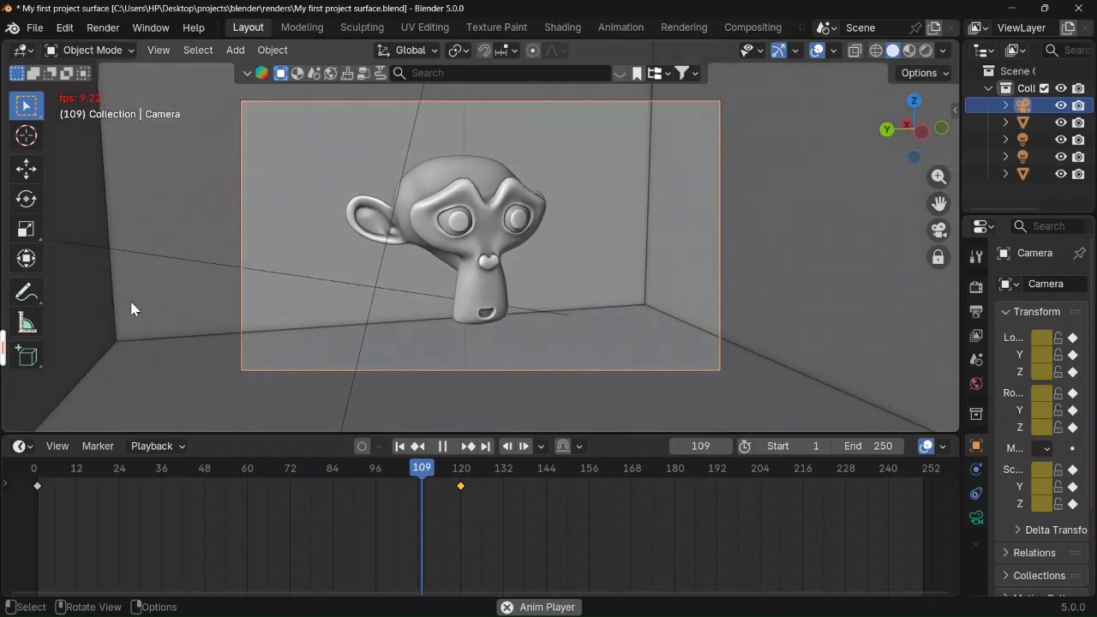
mouse_move(10, 346)
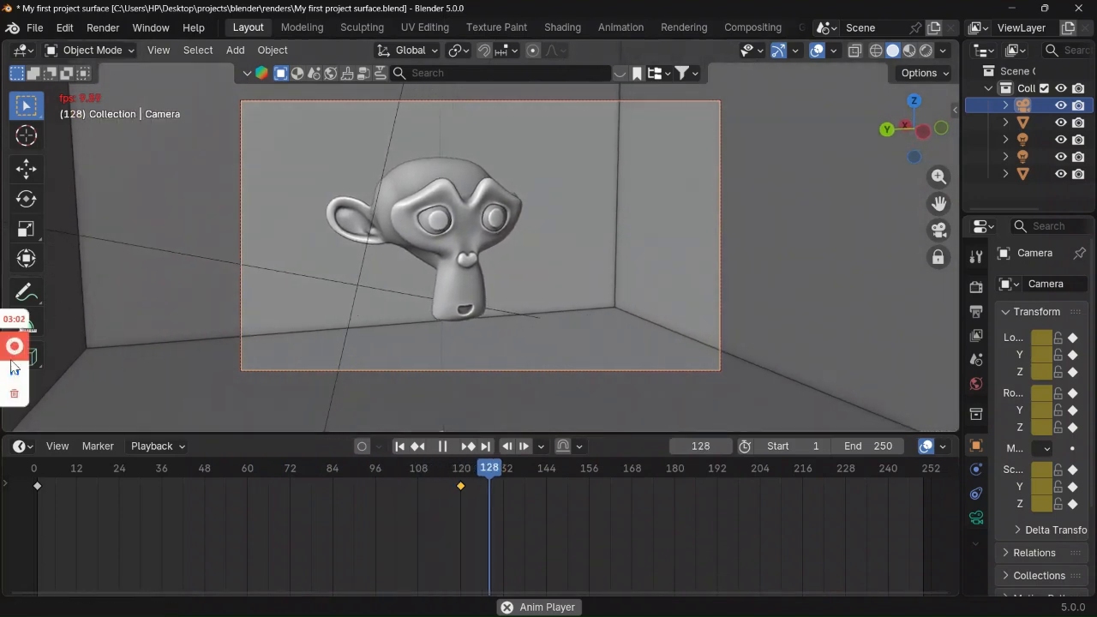
key("Escape")
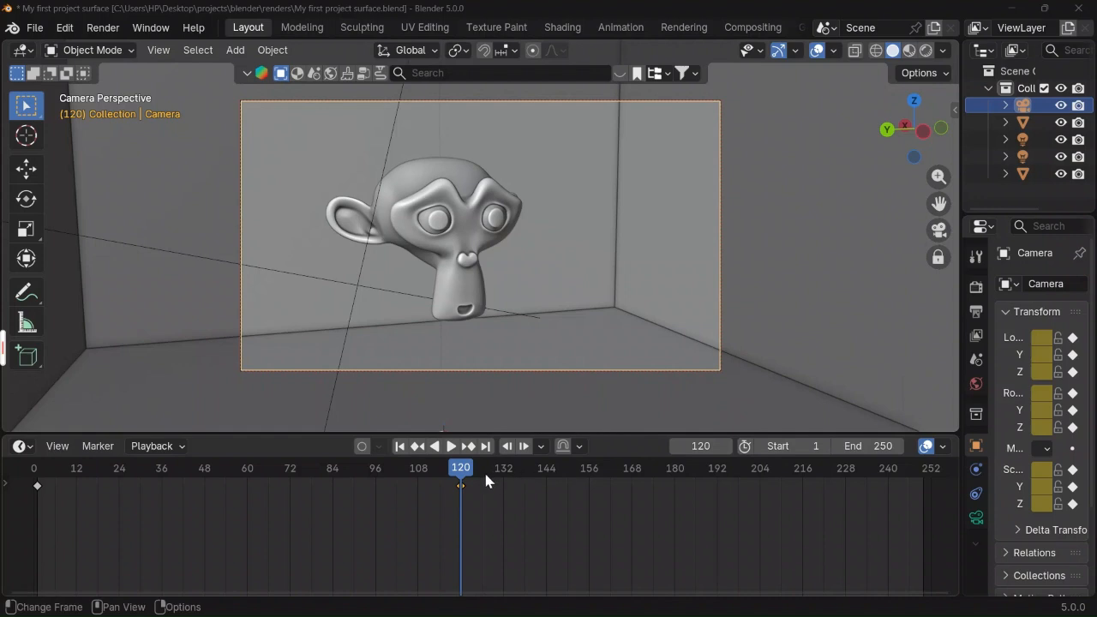
key("i")
key("space")
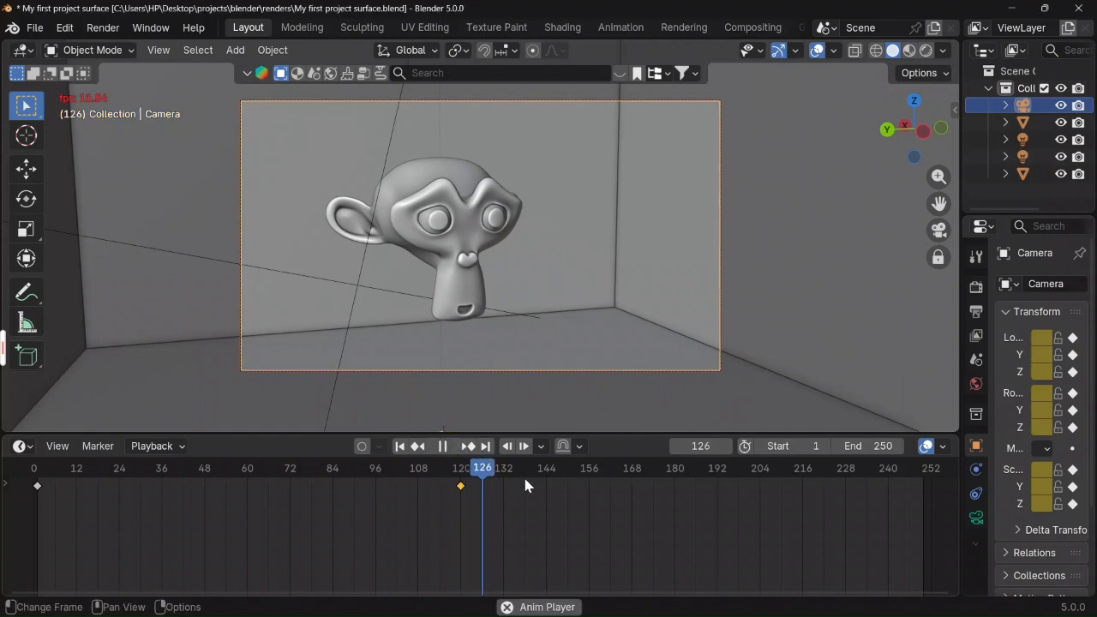
left_click(920, 479)
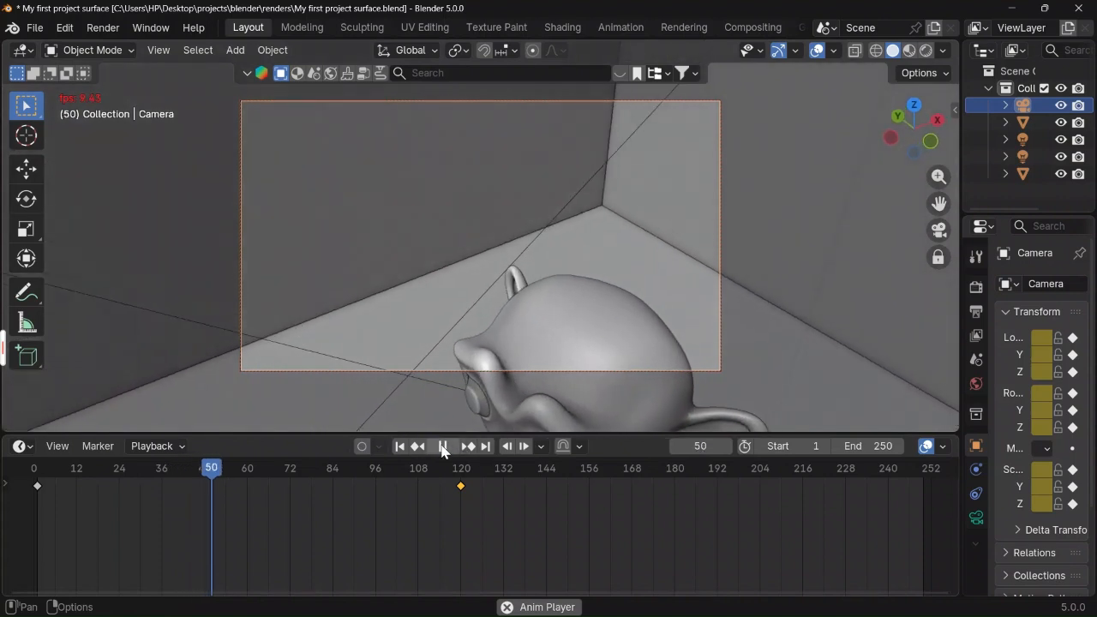
left_click(443, 449)
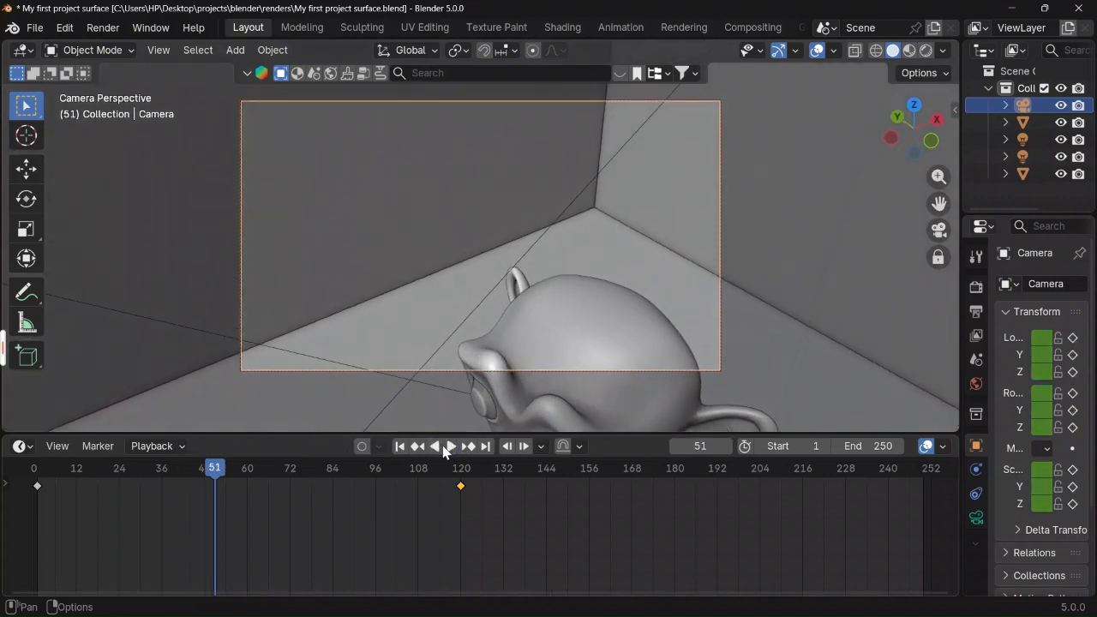
Step: Set the animation's end frame to 132 and play back the shortened range
left_click(504, 473)
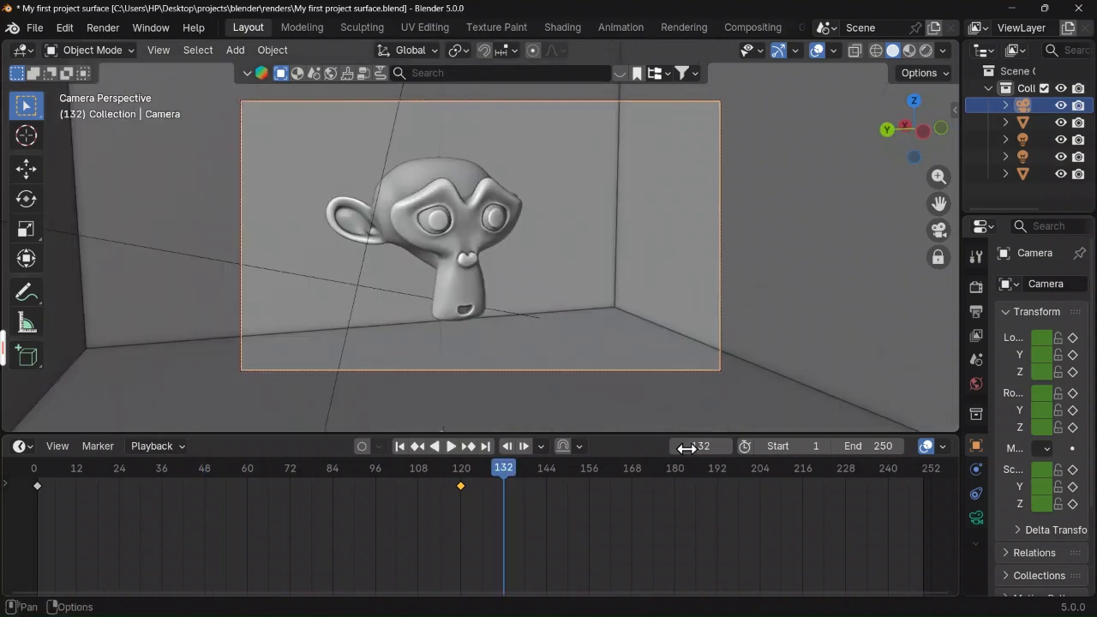
left_click(866, 444)
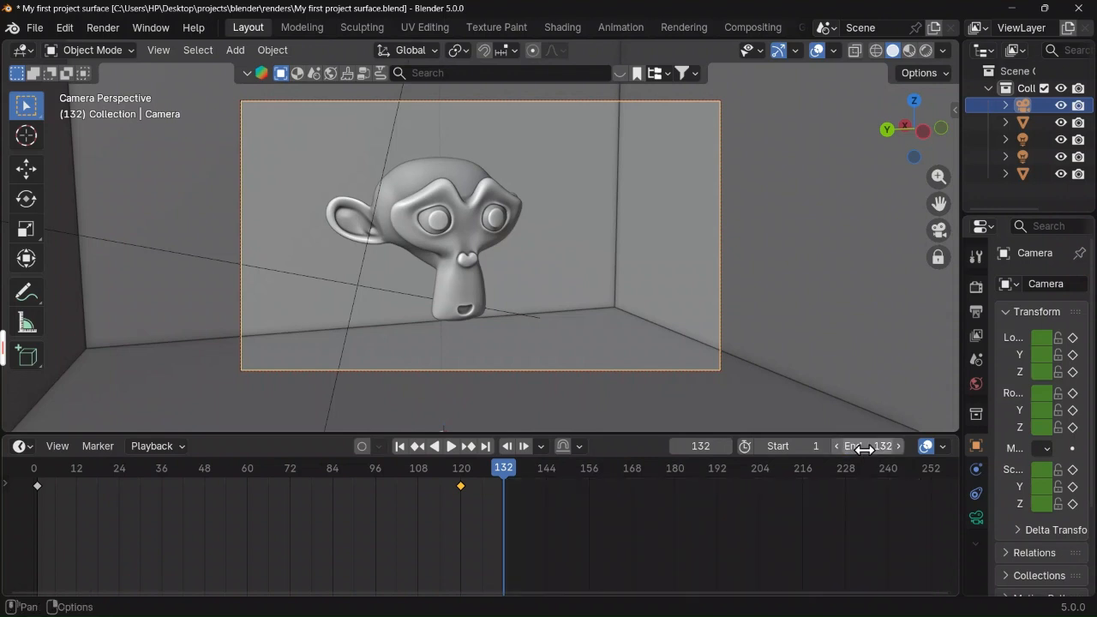
key("Return")
left_click(444, 469)
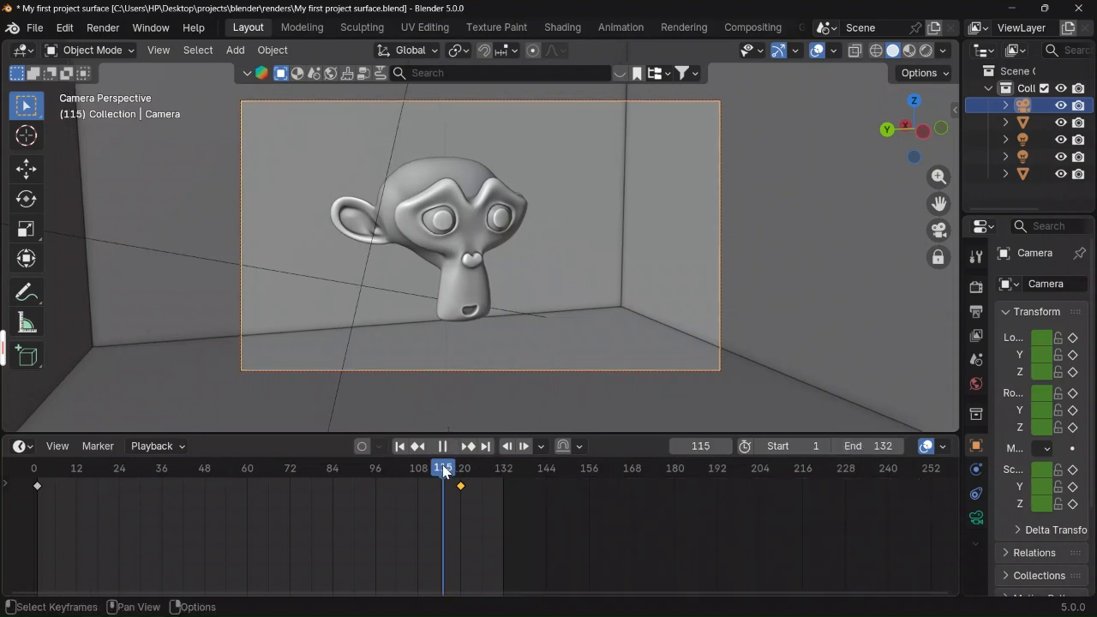
Step: Play and pause the camera animation repeatedly across frames 1 to 132 to review the motion around the monkey head
key("space")
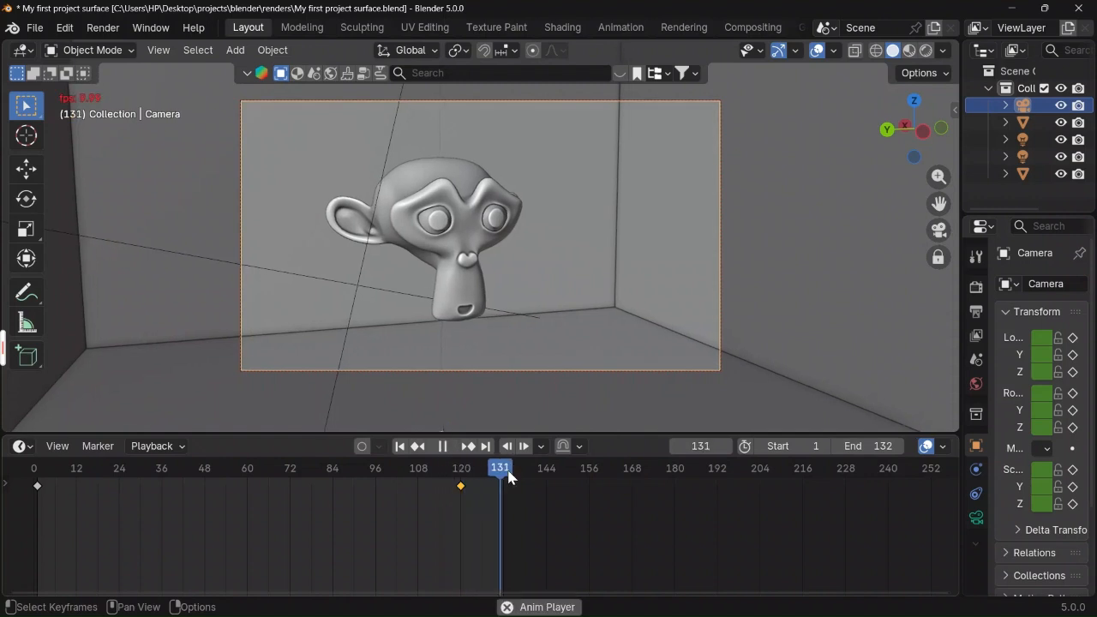
key("space")
key("space")
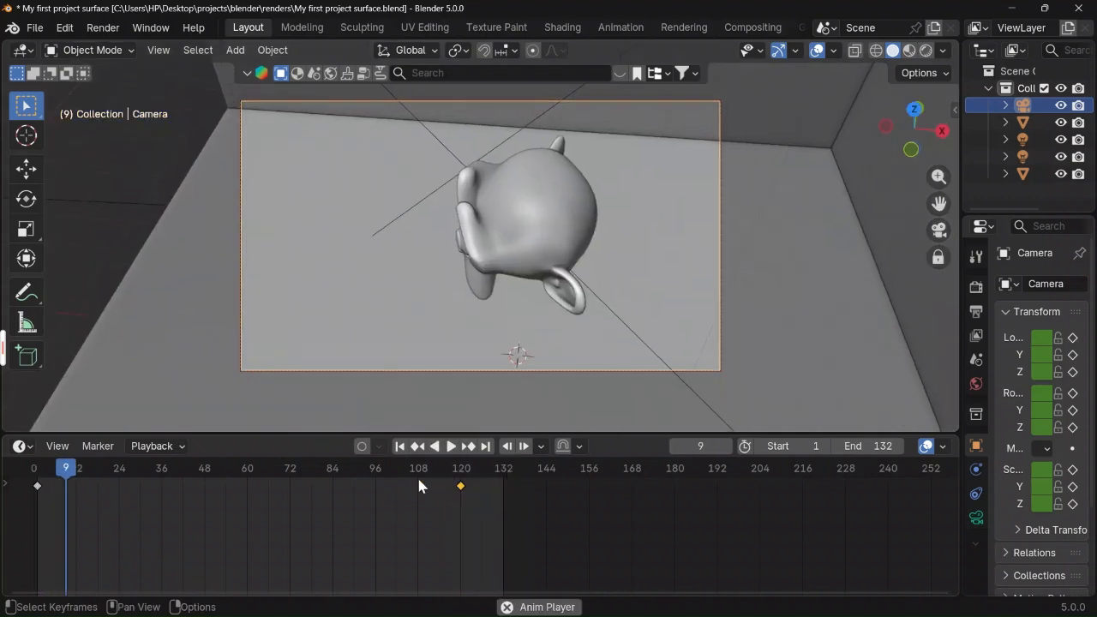
left_click(422, 469)
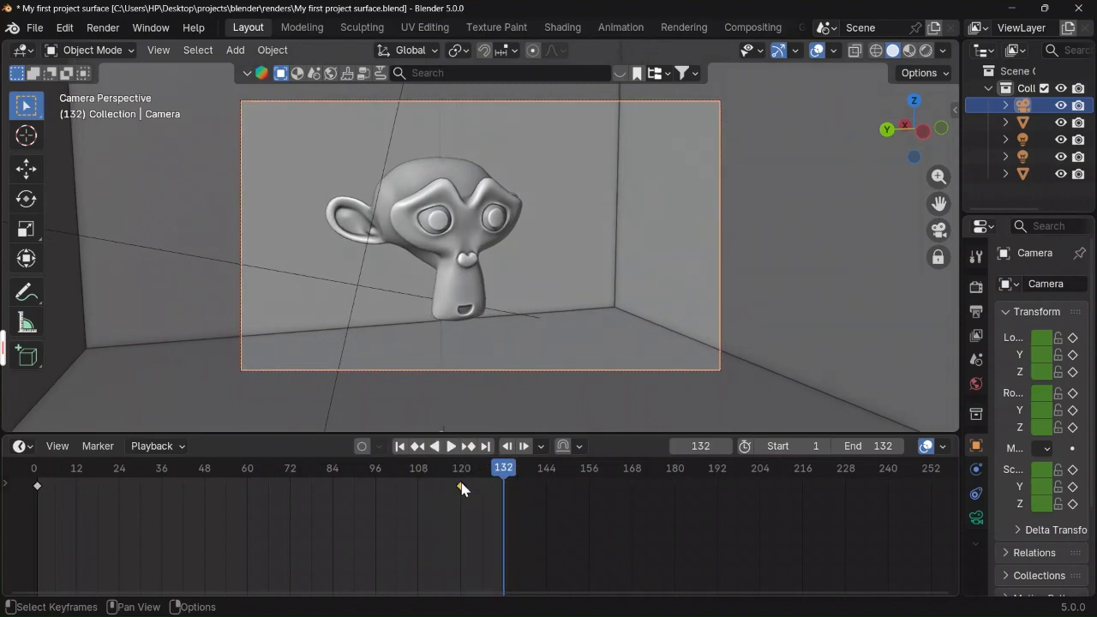
left_click(356, 469)
key("space")
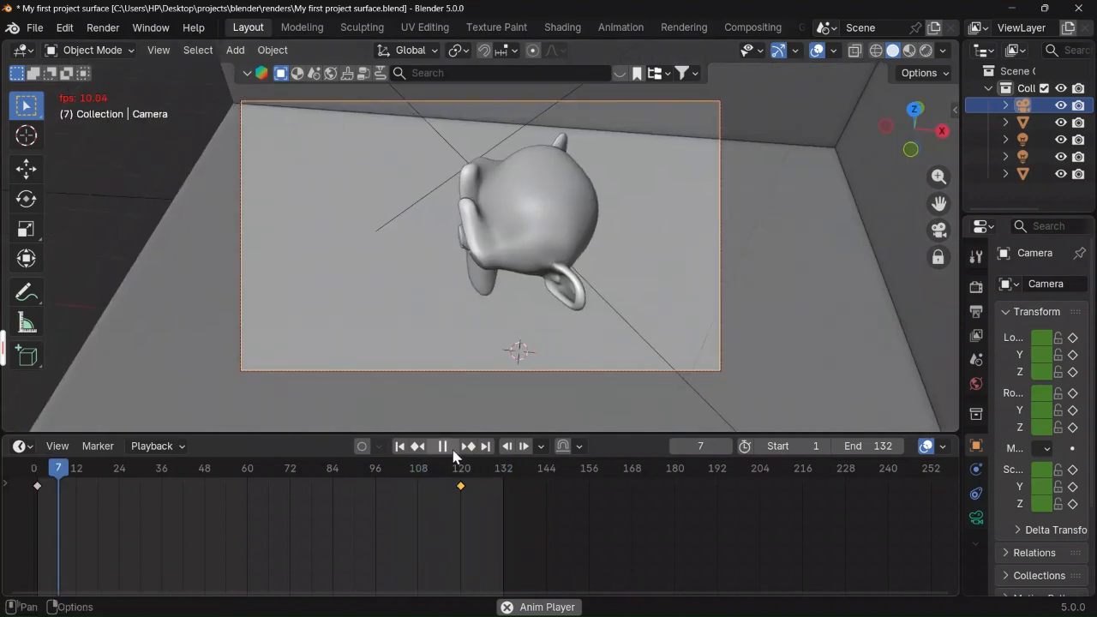
key("space")
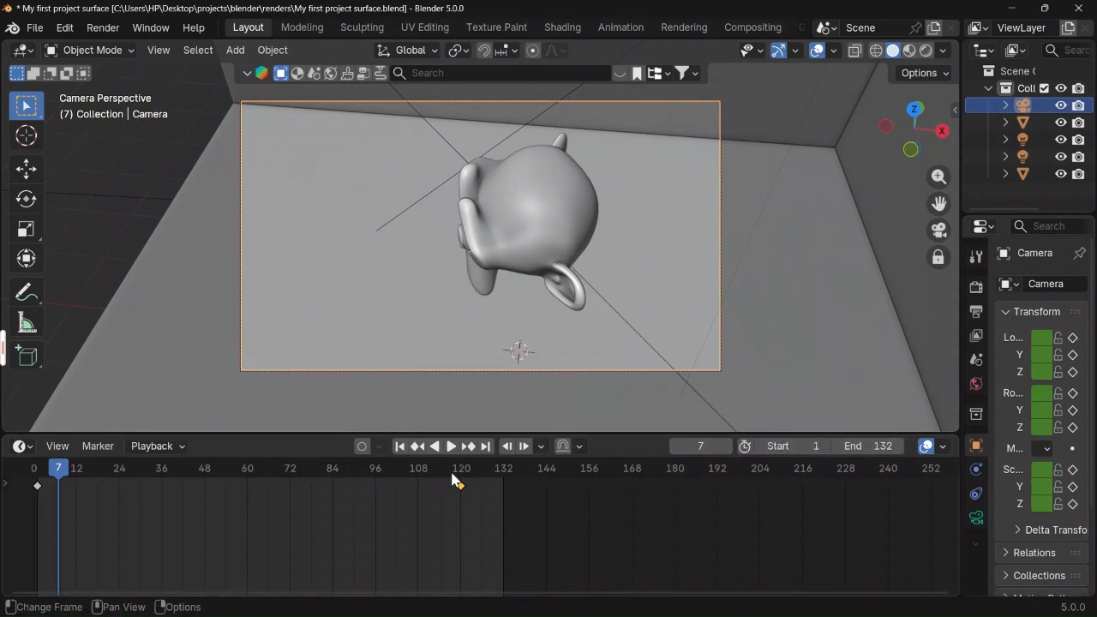
key("space")
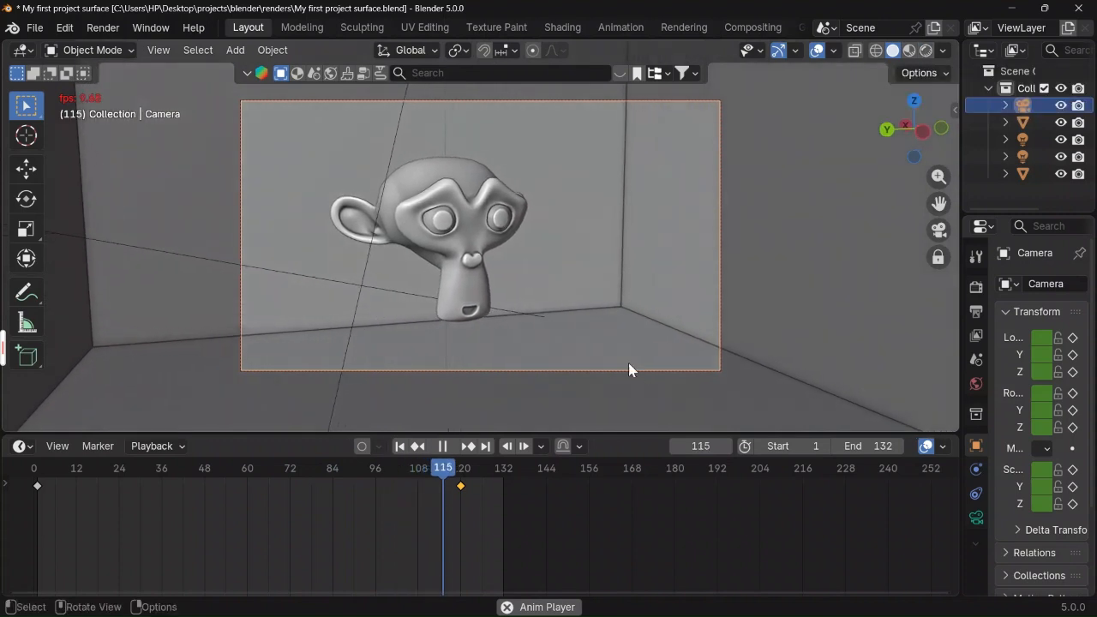
key("space")
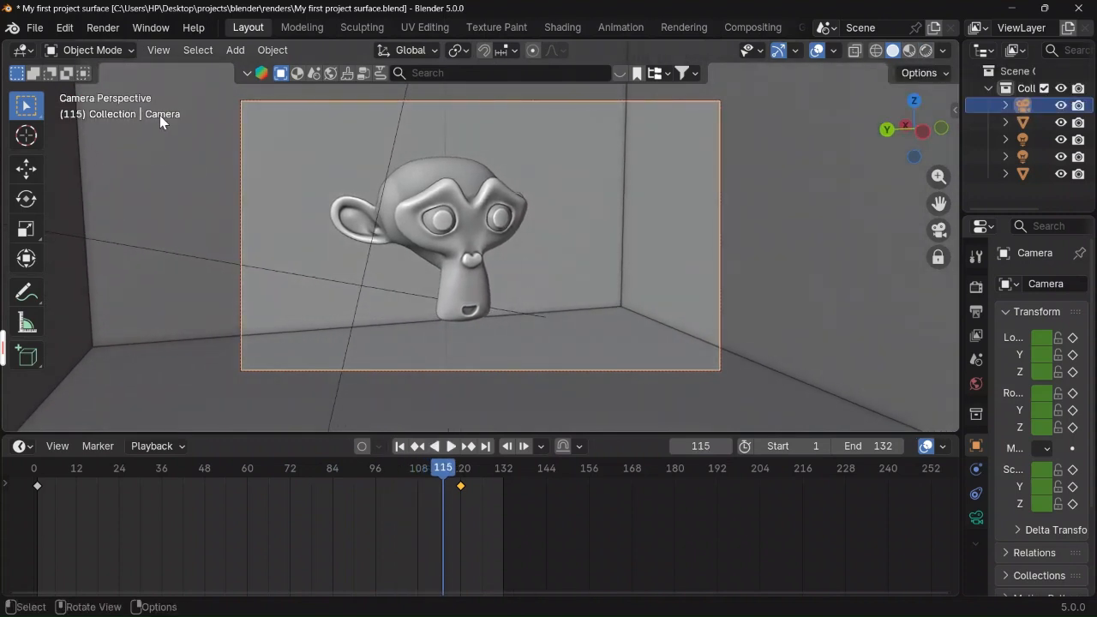
Step: Save the project file, set the current frame back to 1 and save again
key("ctrl+s")
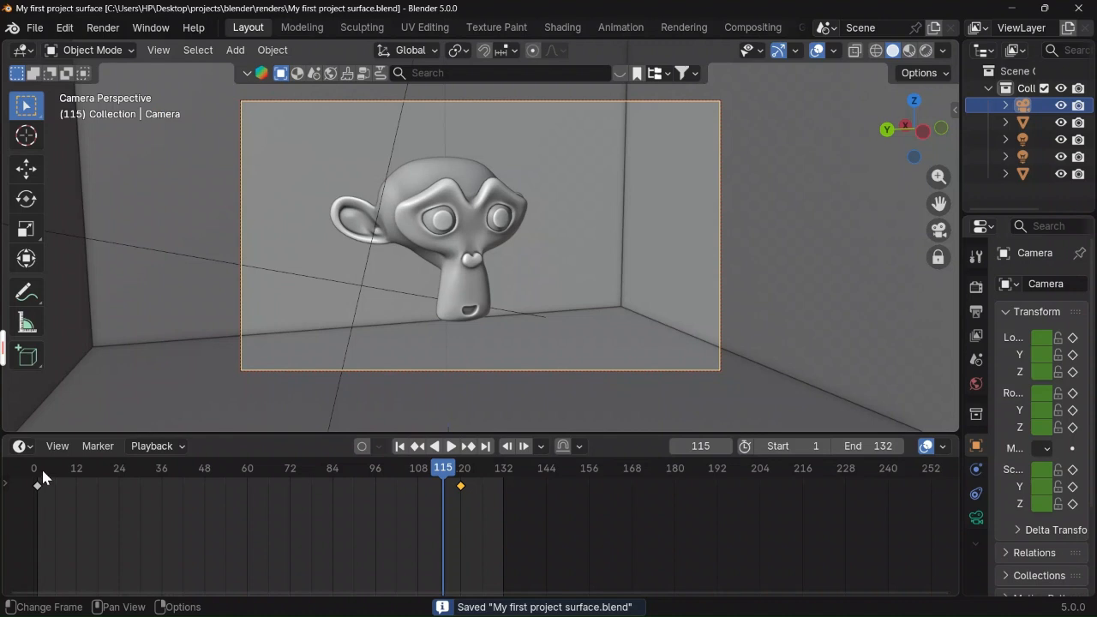
left_click(40, 471)
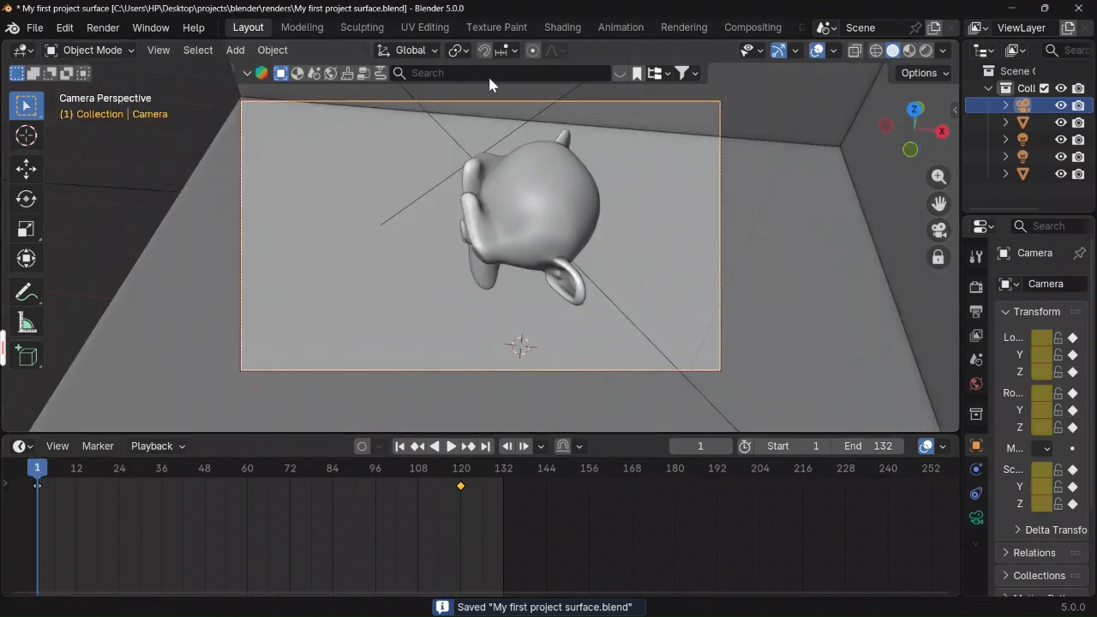
key("ctrl+s")
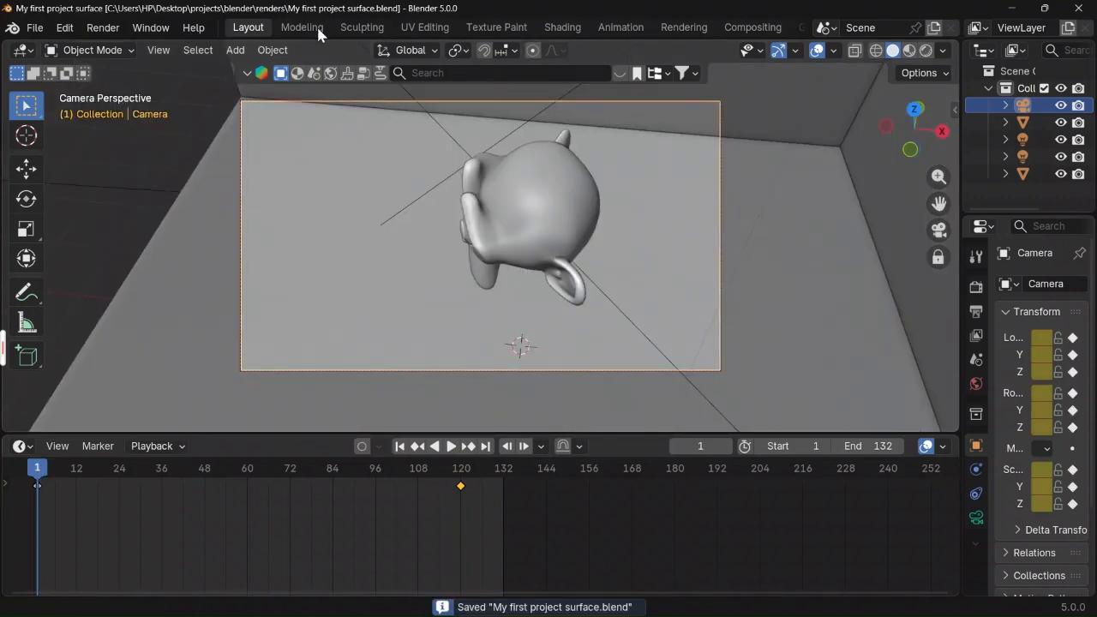
Step: Start rendering the active scene's full camera animation with Render Animation
left_click(103, 29)
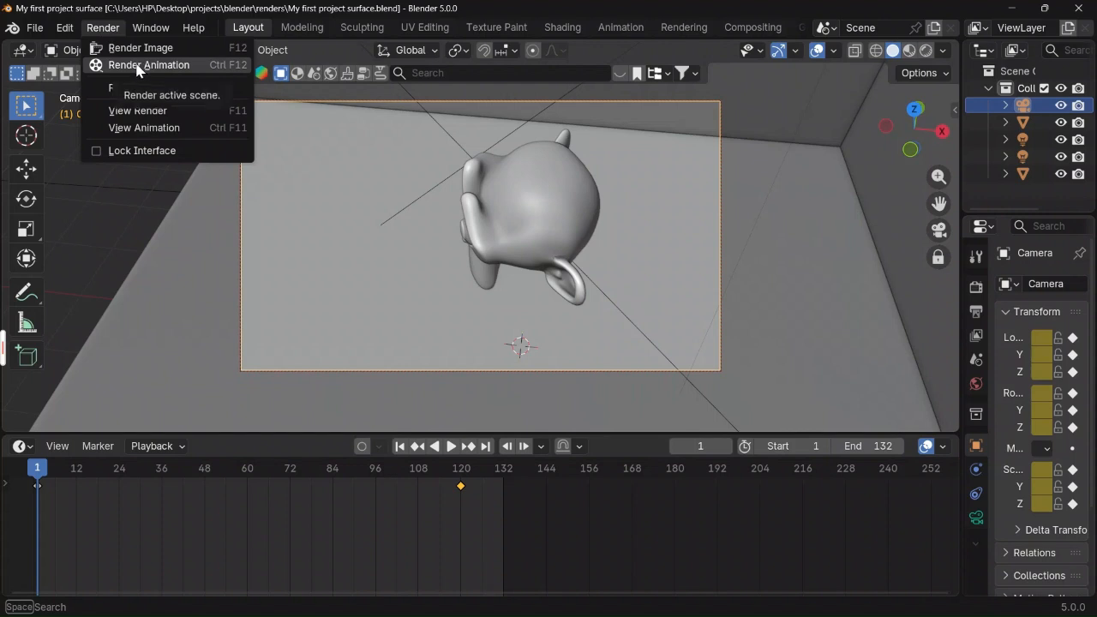
left_click(230, 64)
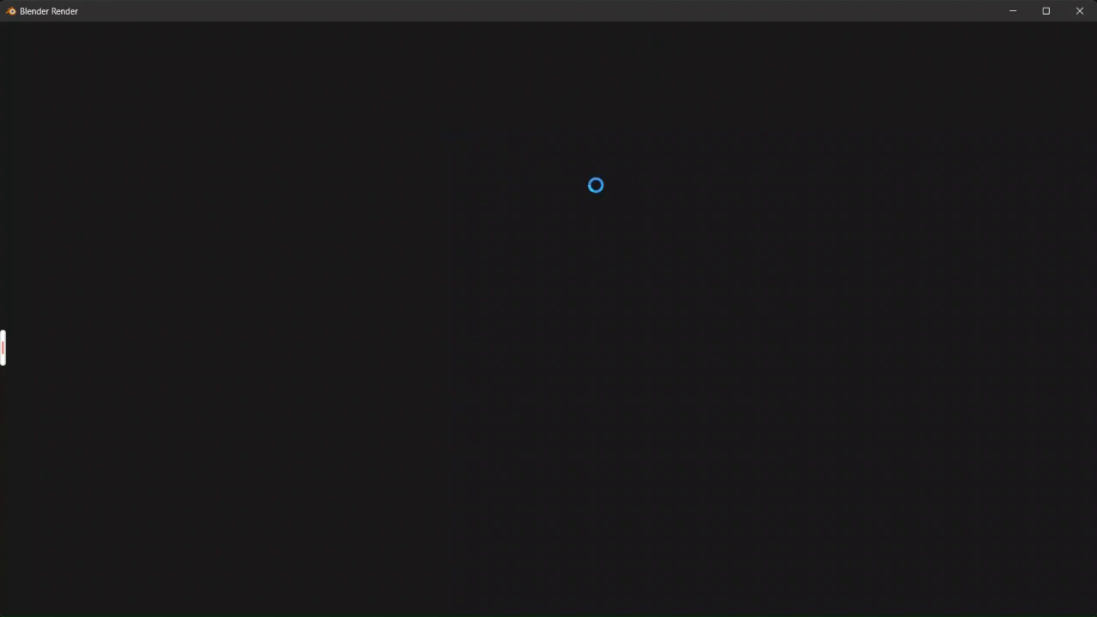
mouse_move(2, 355)
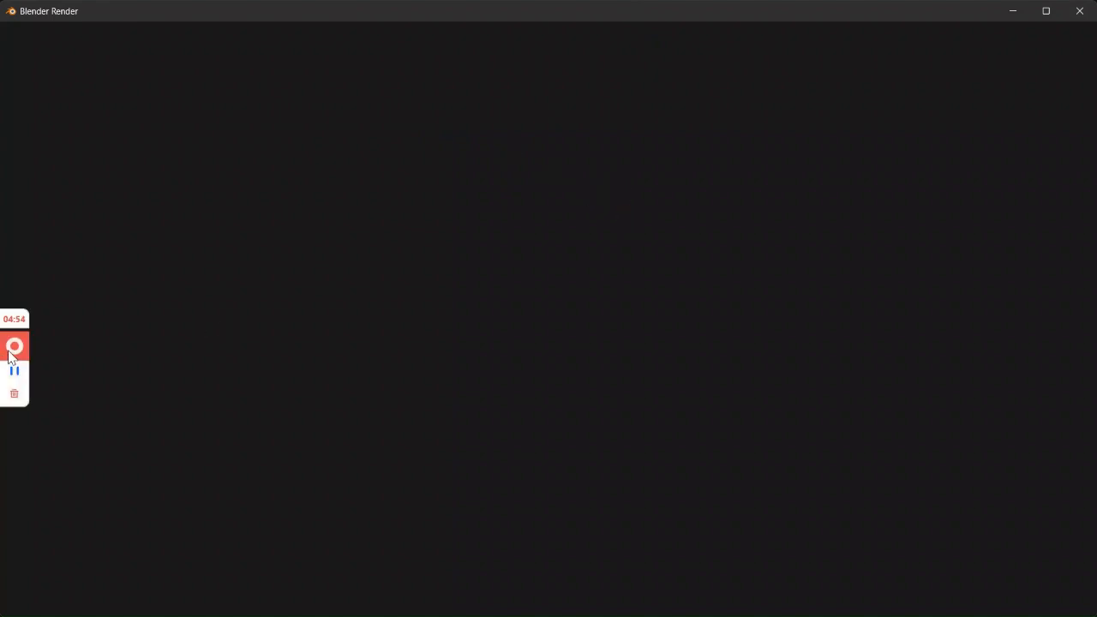